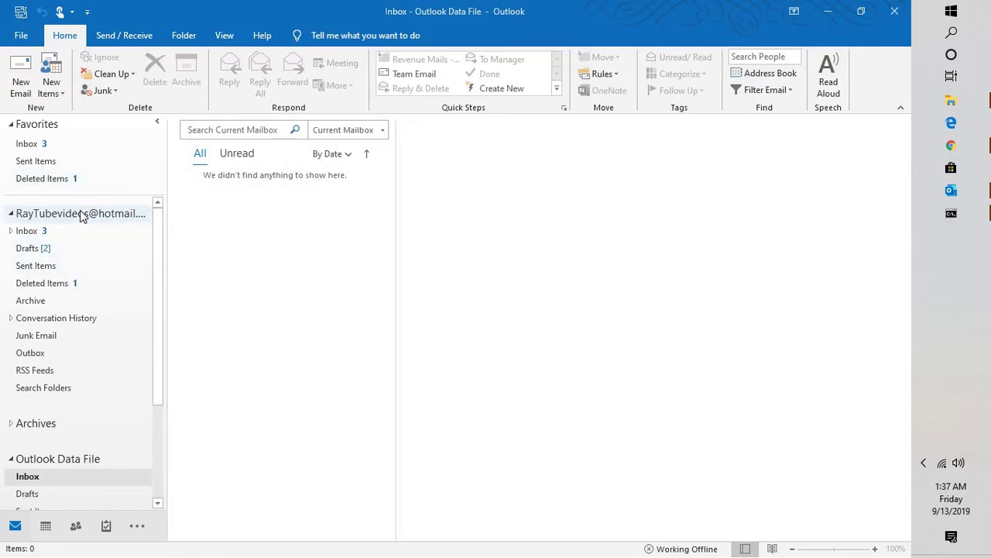
Start an export to a file, choosing Outlook Data File (.pst) as the file type.
left_click(23, 35)
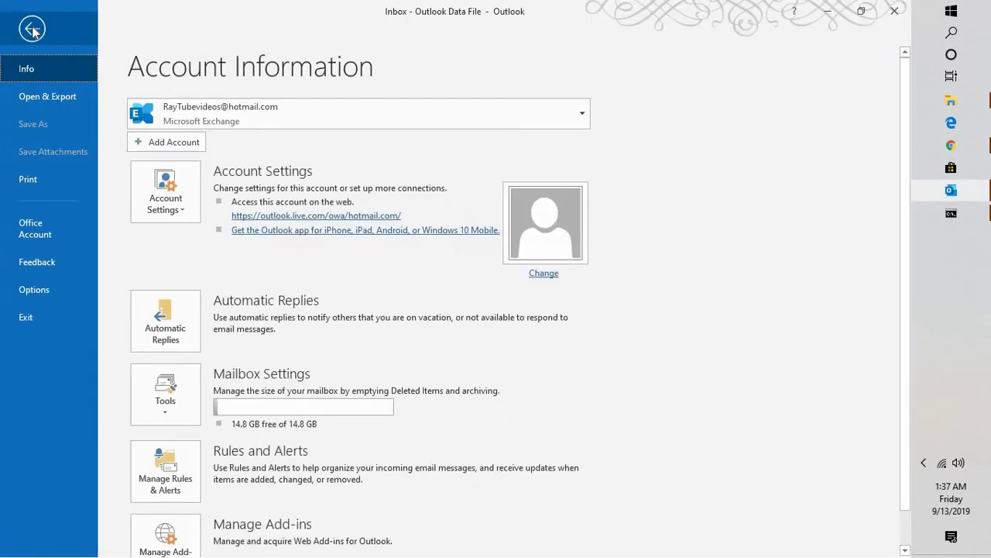
left_click(57, 104)
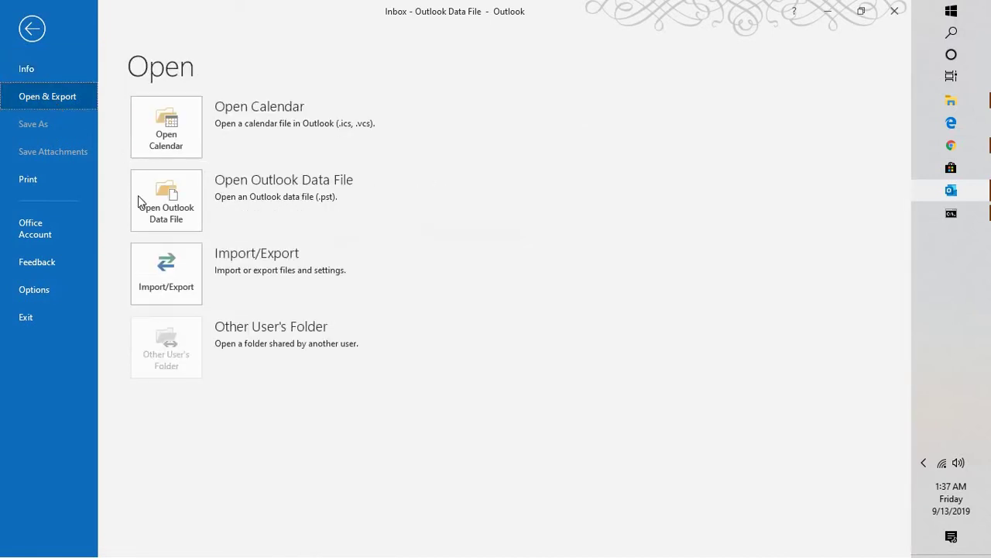
left_click(166, 273)
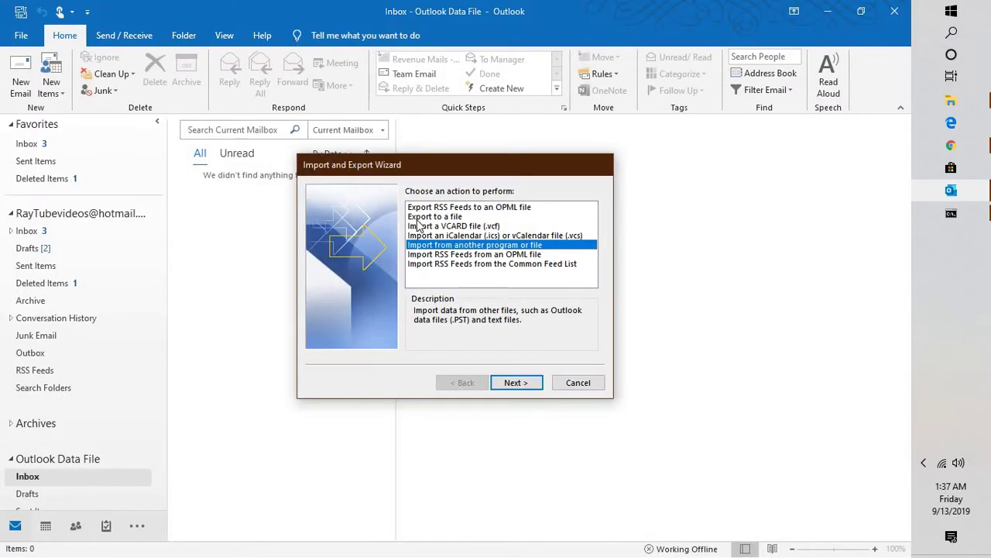
left_click(422, 217)
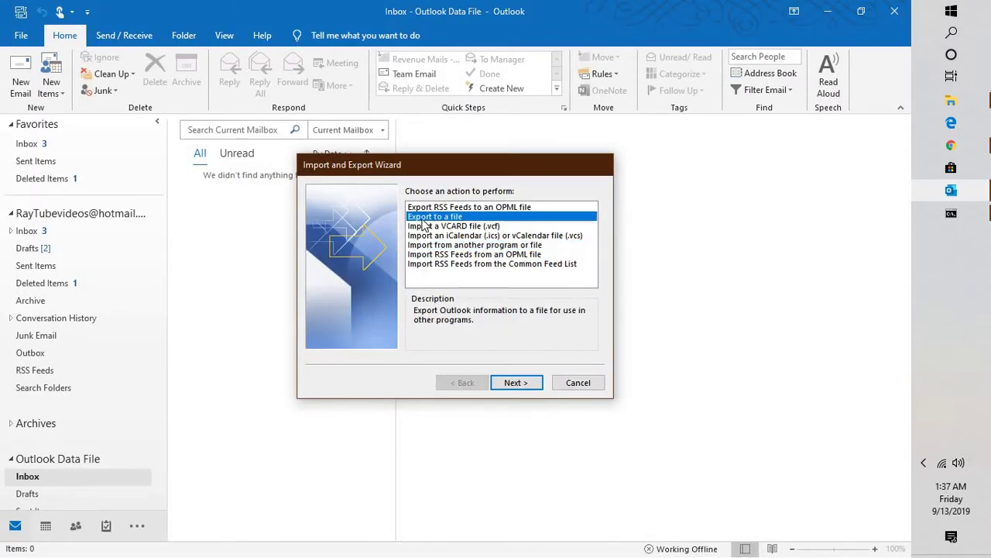
left_click(533, 387)
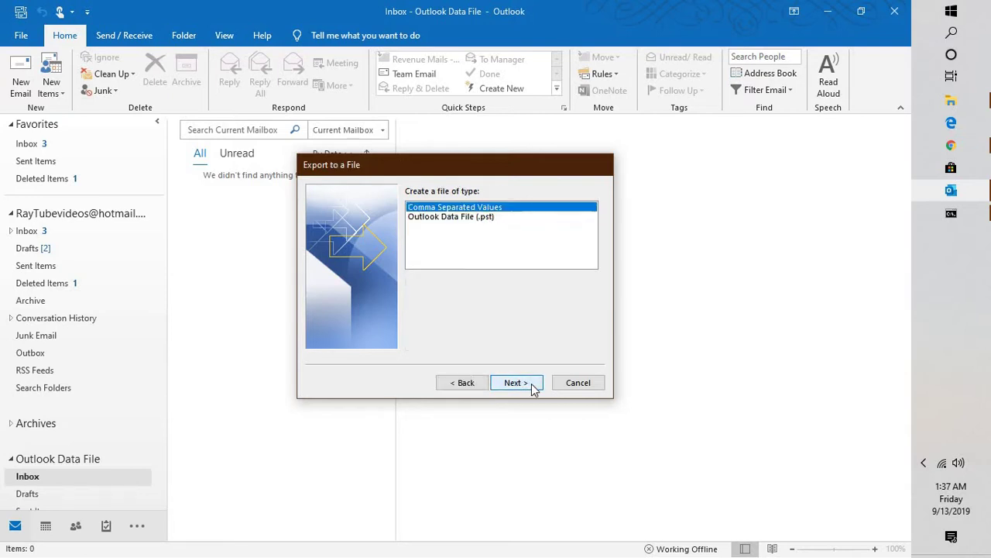
left_click(465, 218)
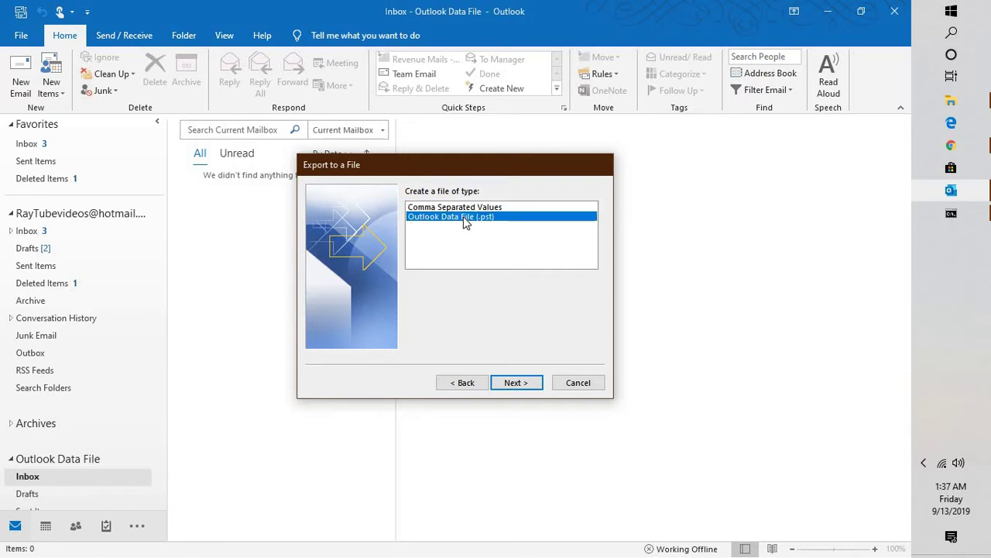
left_click(526, 382)
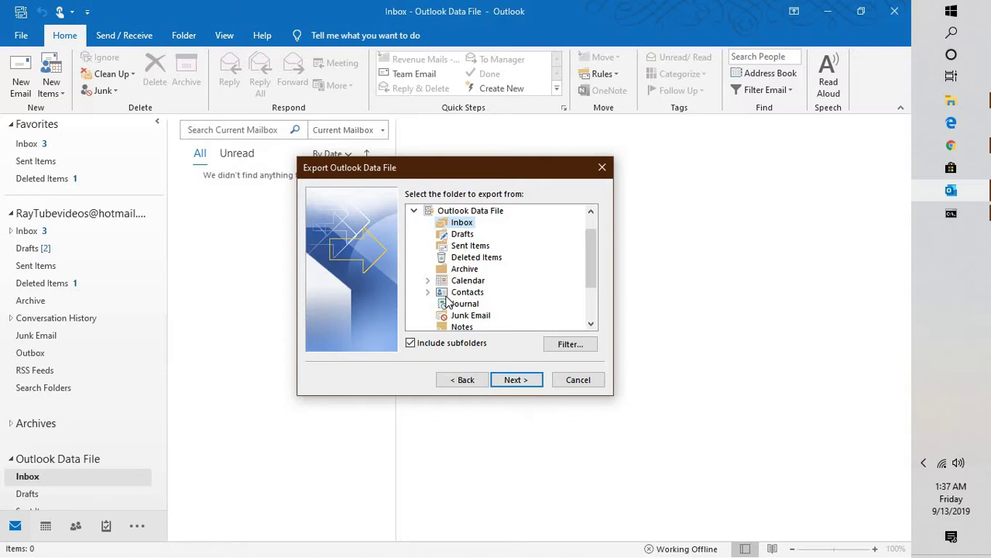
Select the whole Hotmail account as the folder to export from, with subfolders included.
left_click(413, 211)
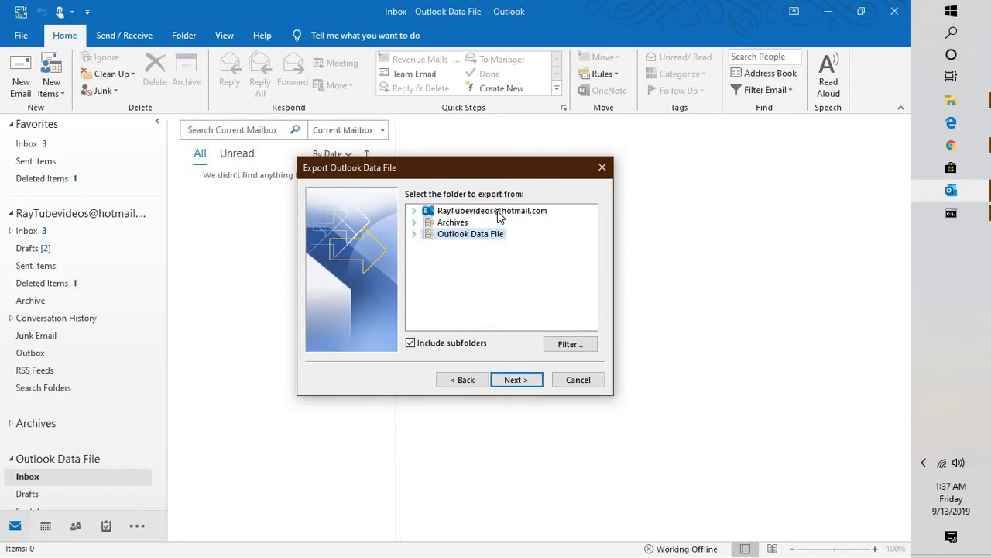
left_click(498, 215)
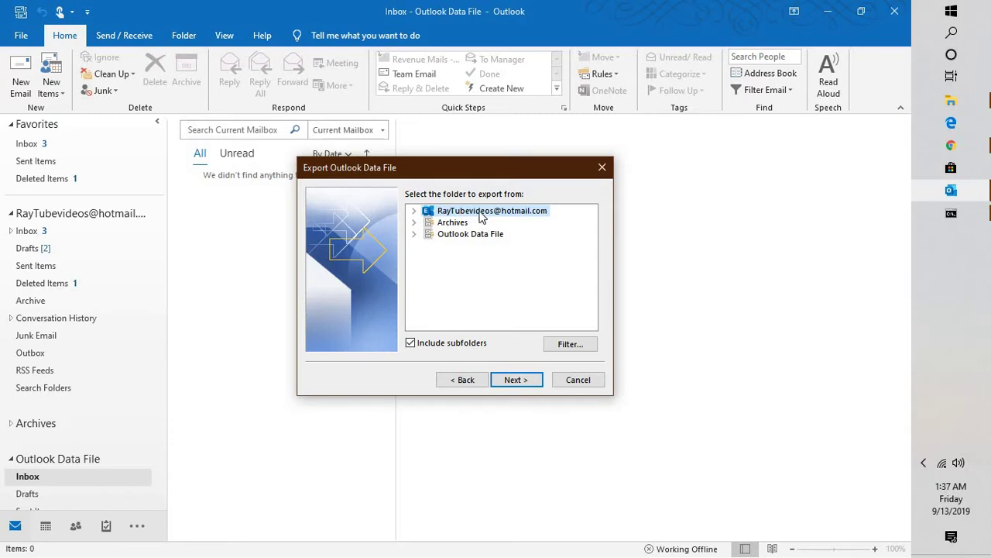
left_click(415, 347)
left_click(420, 348)
left_click(517, 379)
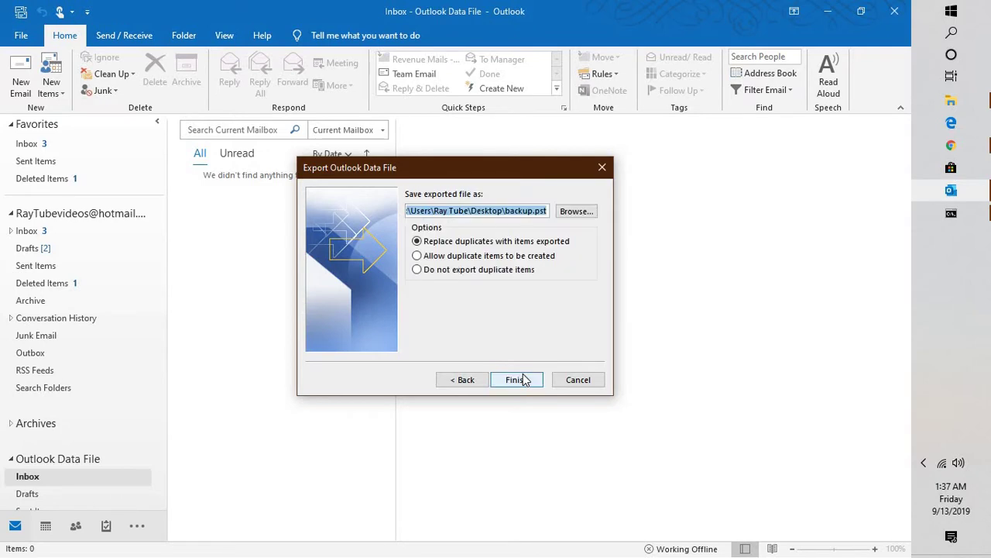
Choose not to export duplicate items, and try to delete backup.pst while browsing for the save location.
left_click(436, 268)
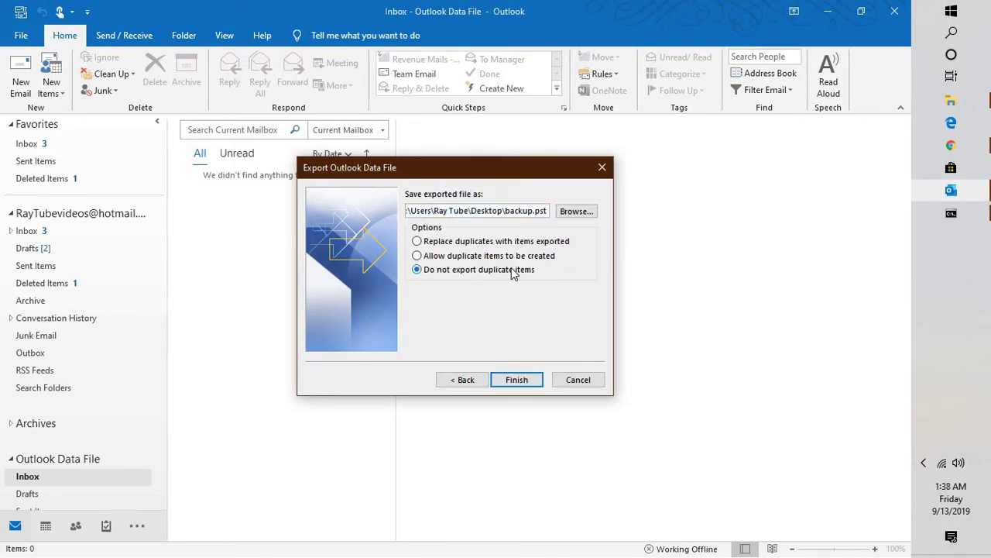
left_click(570, 216)
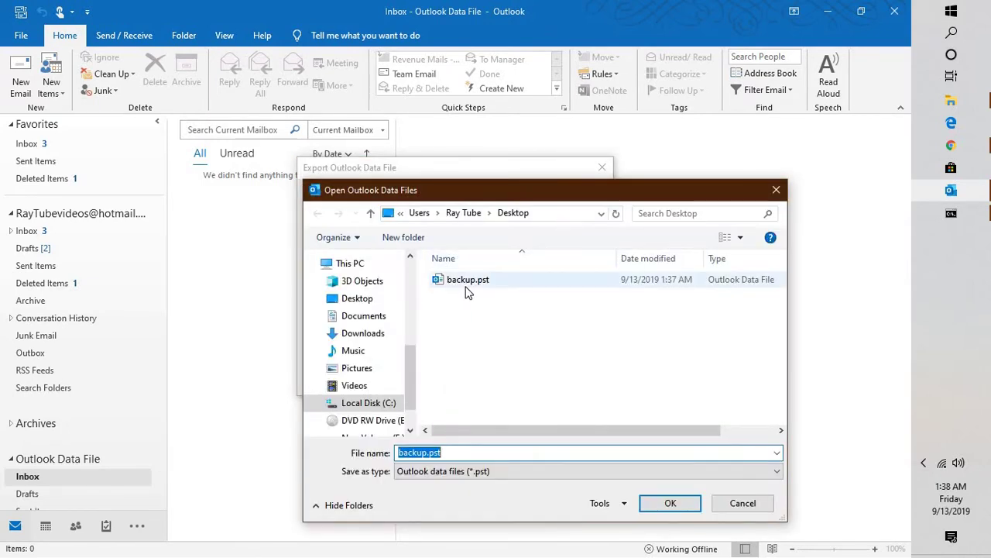
left_click(467, 291)
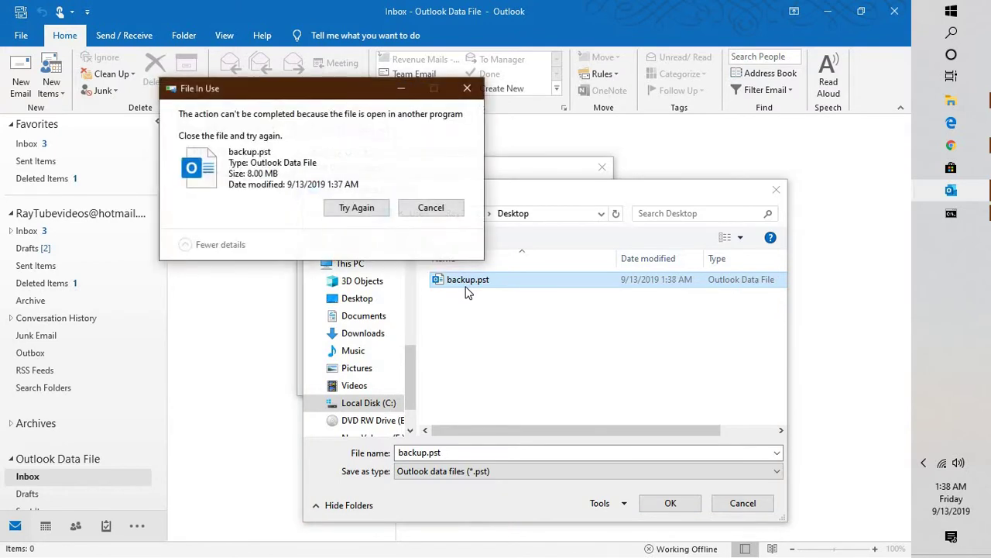
left_click(430, 207)
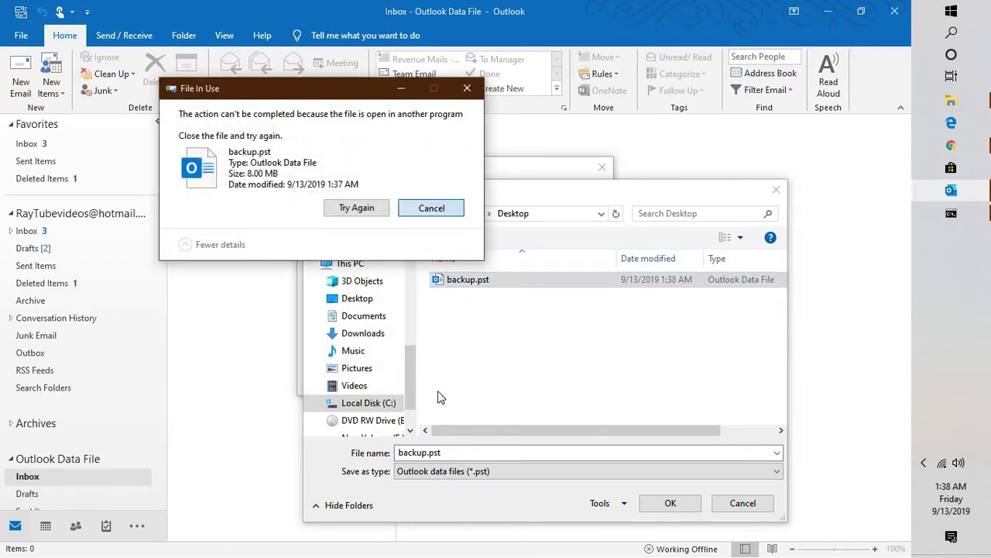
Name the export file Outlook Exchange on the Desktop and finish the export without setting a password.
left_click(430, 456)
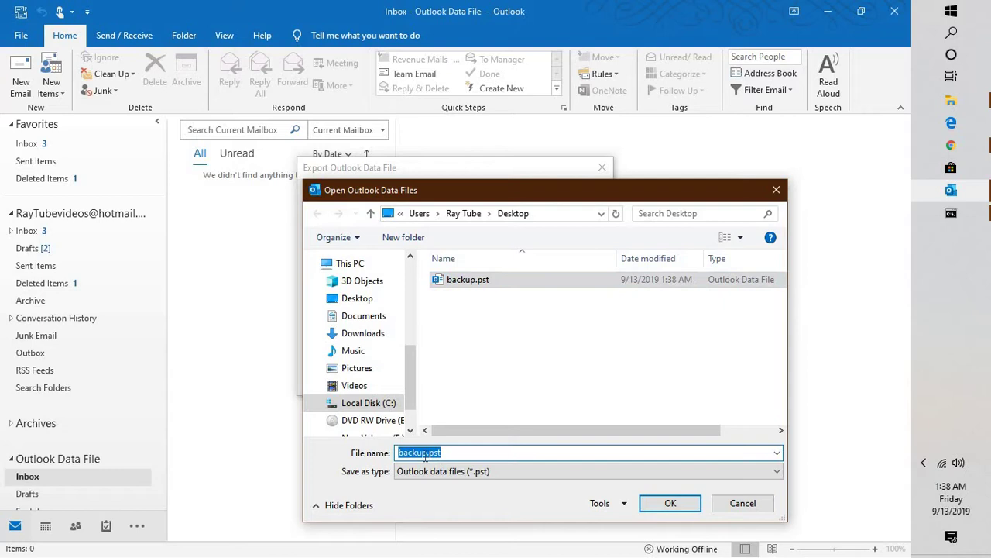
type("Outloo")
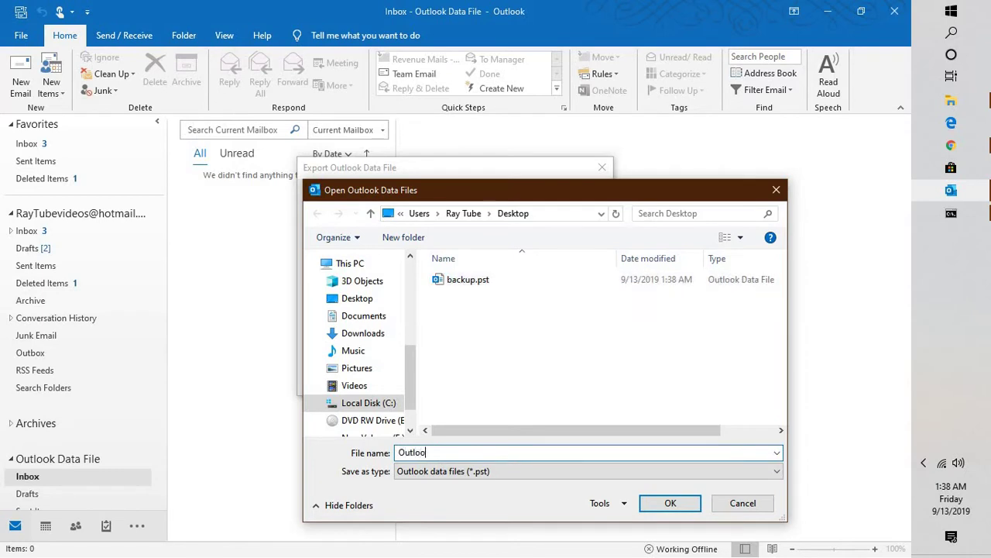
type("k Exchange")
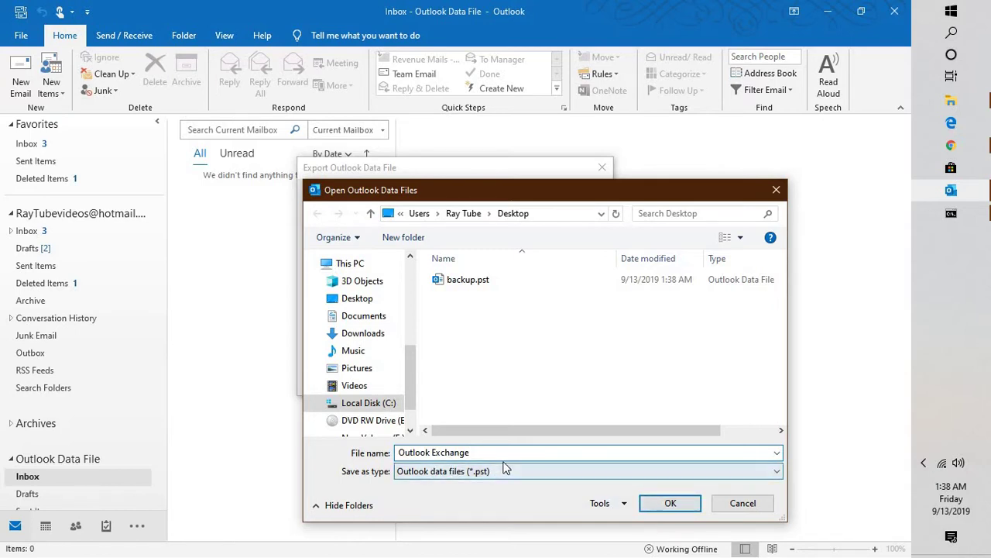
left_click(674, 503)
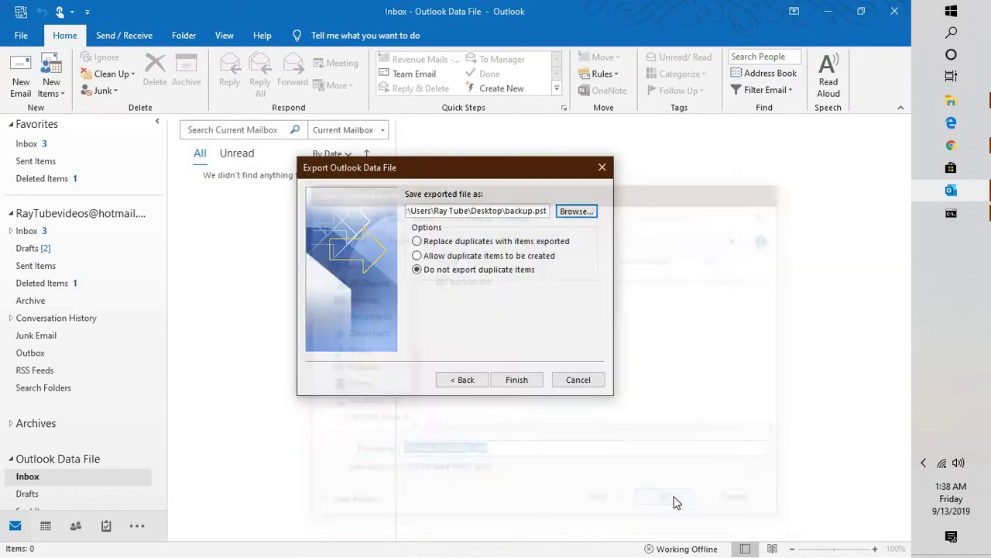
left_click(533, 384)
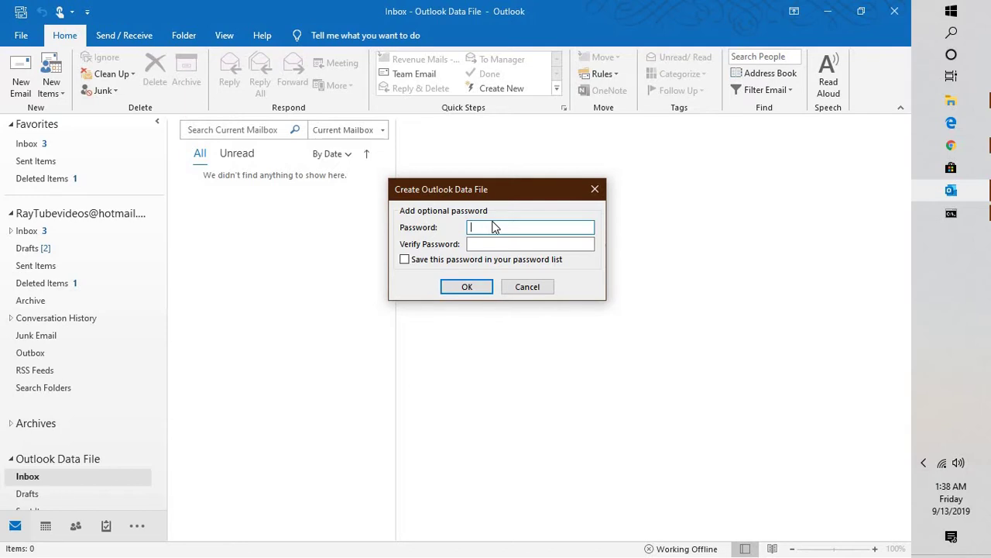
left_click(468, 287)
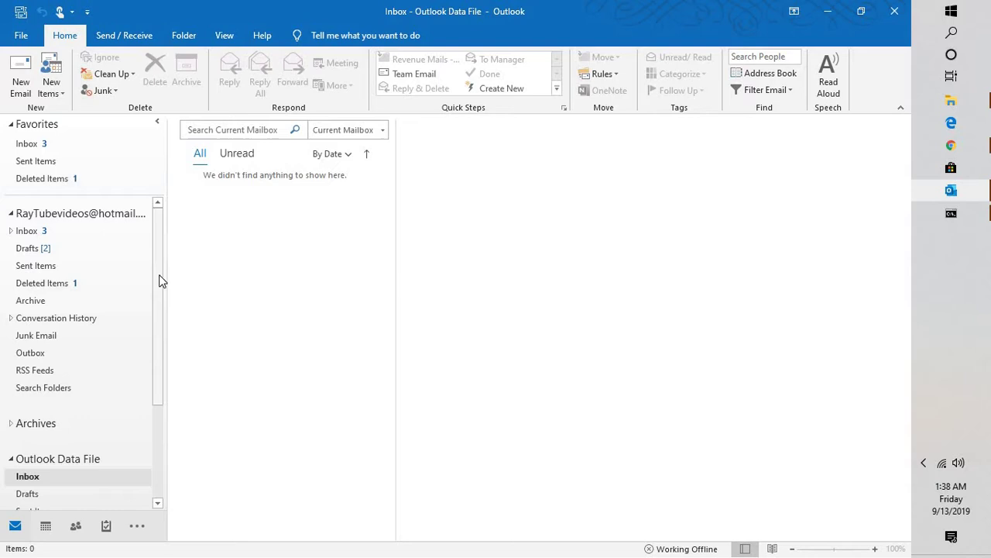
Check the desktop for the exported Outlook Exchange.pst, then return to Outlook and collapse the Hotmail account's folders.
key("super+d")
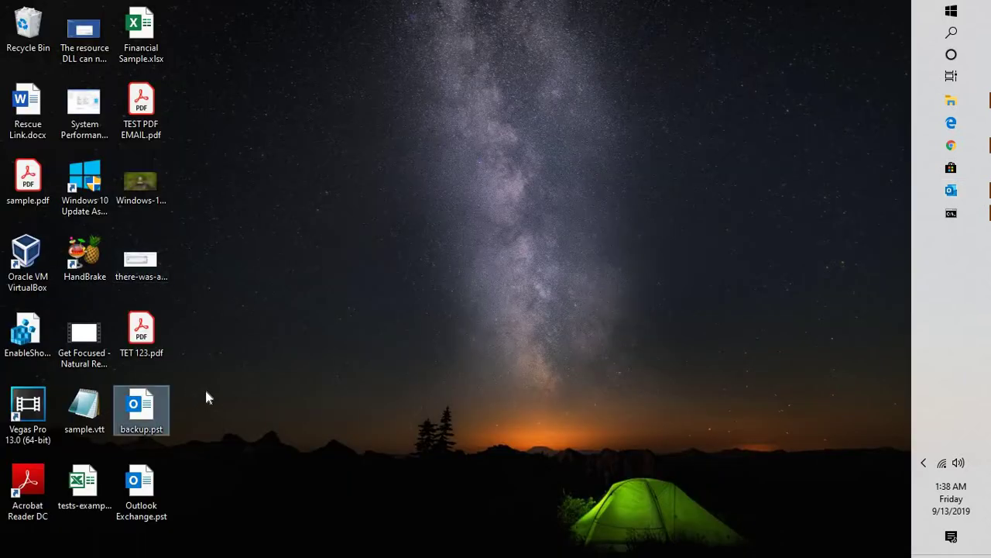
left_click(148, 508)
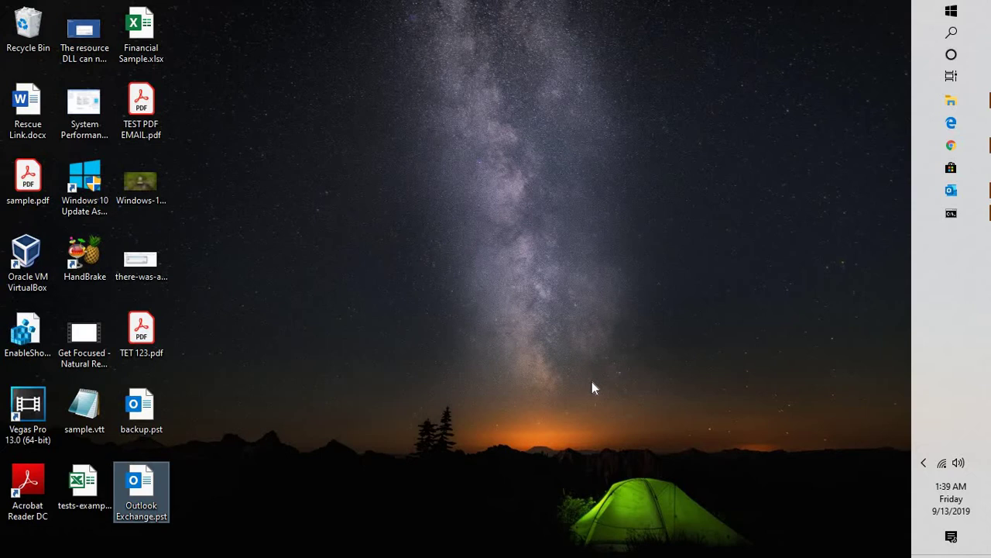
left_click(956, 198)
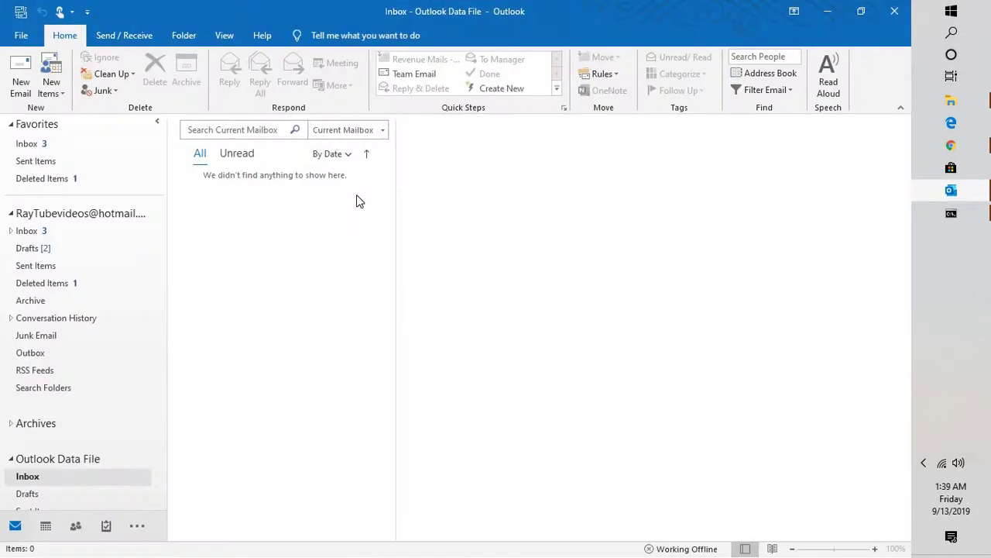
left_click(11, 218)
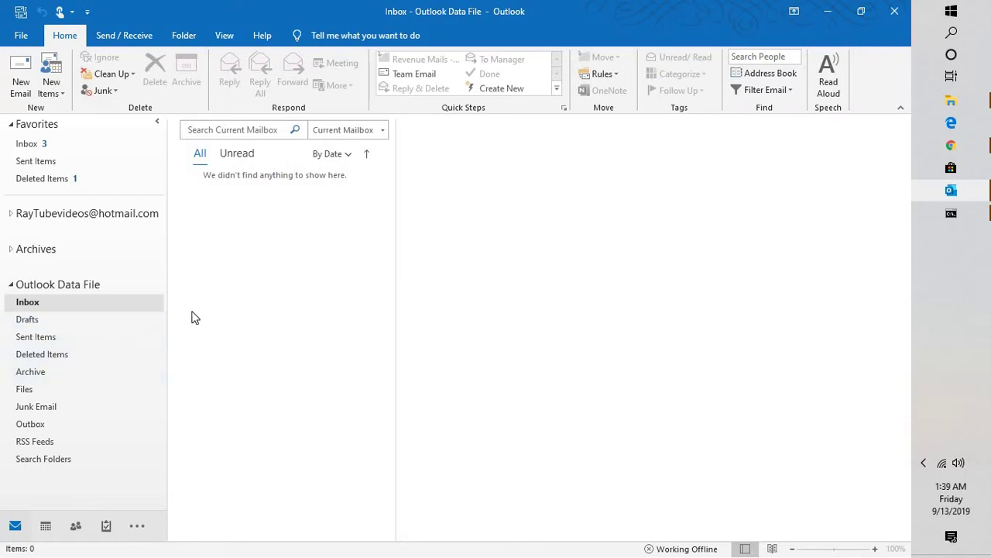
Start an import from another program or file, choosing Outlook Data File (.pst) as the file type.
left_click(23, 36)
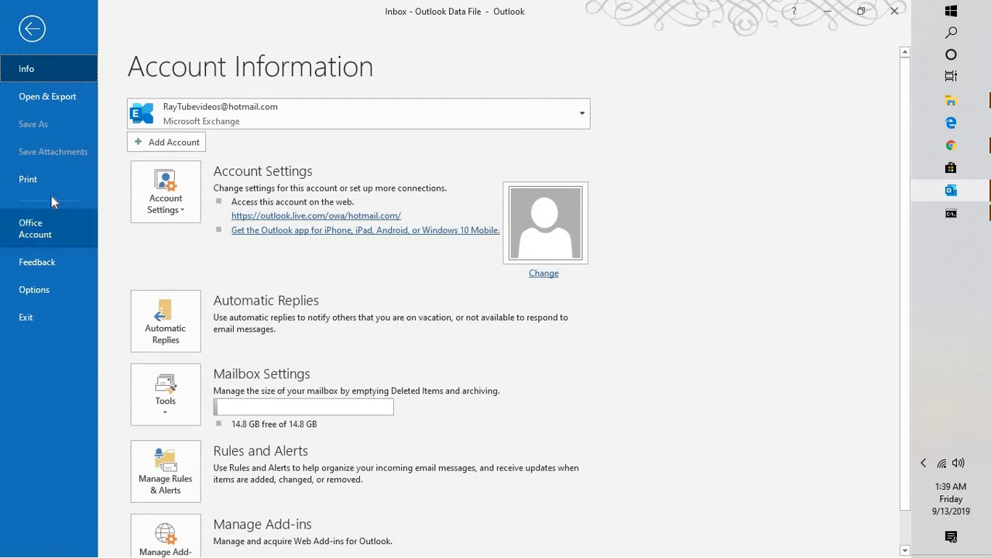
left_click(49, 102)
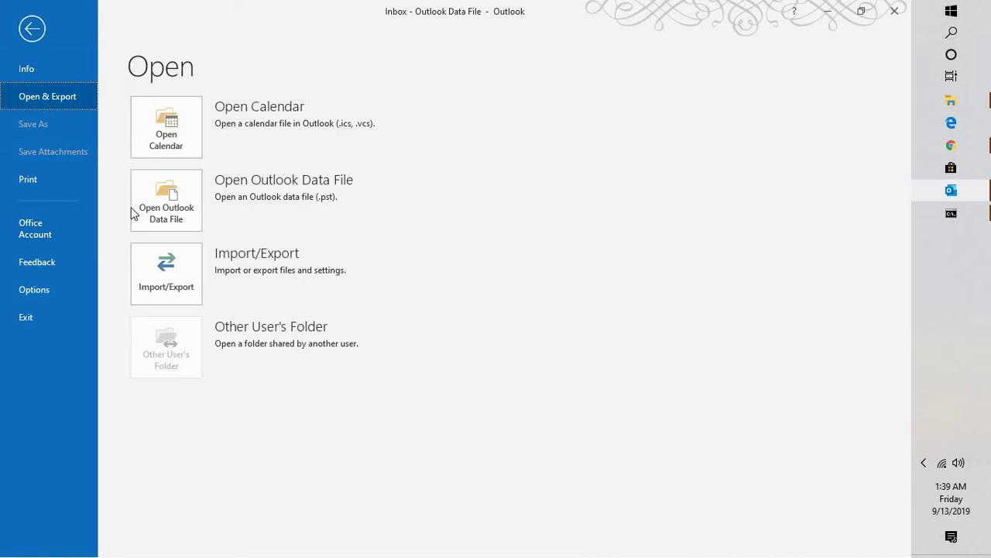
left_click(175, 273)
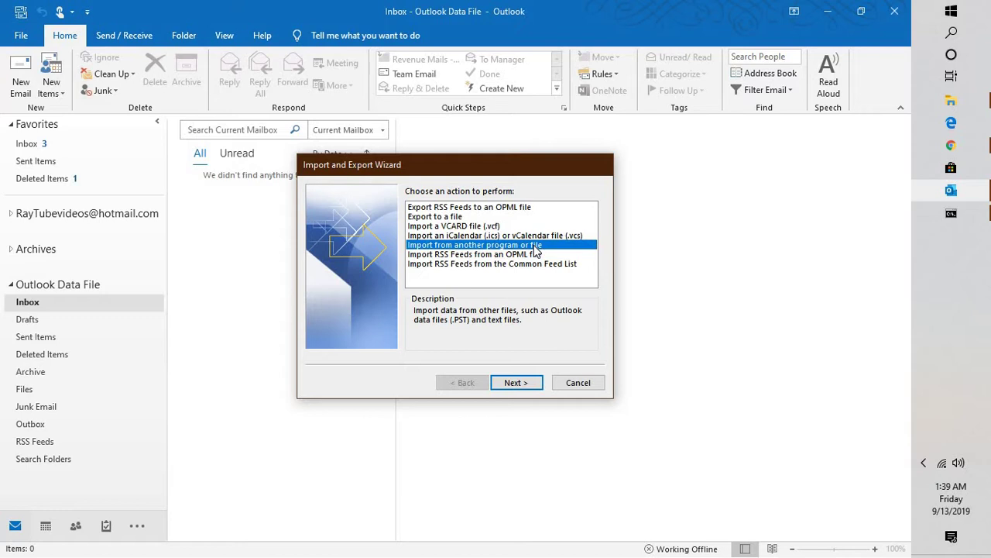
left_click(525, 382)
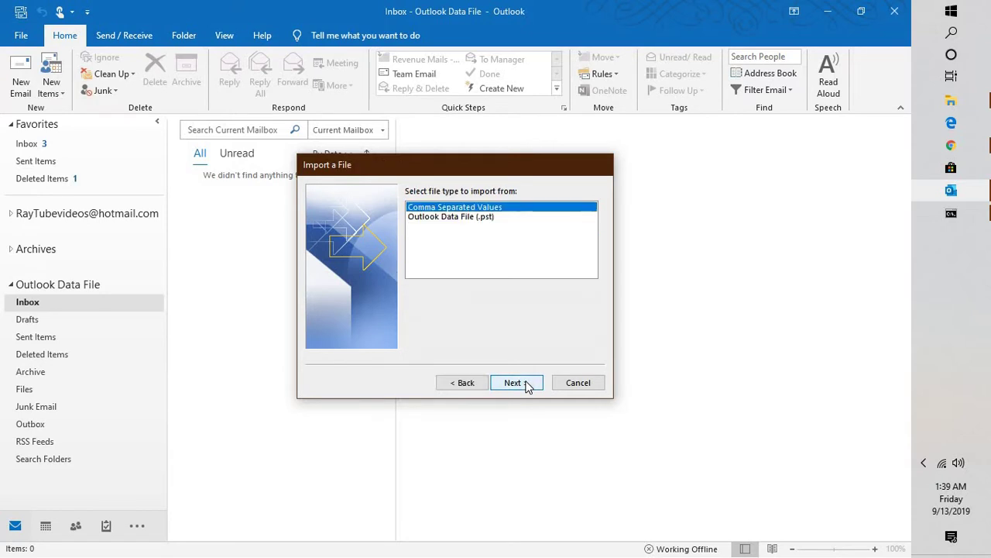
left_click(464, 218)
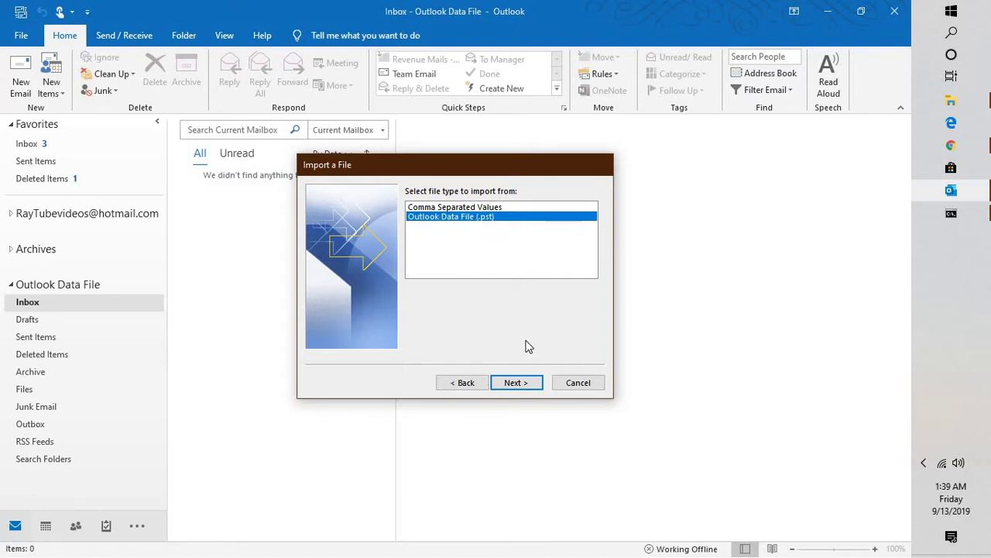
left_click(524, 384)
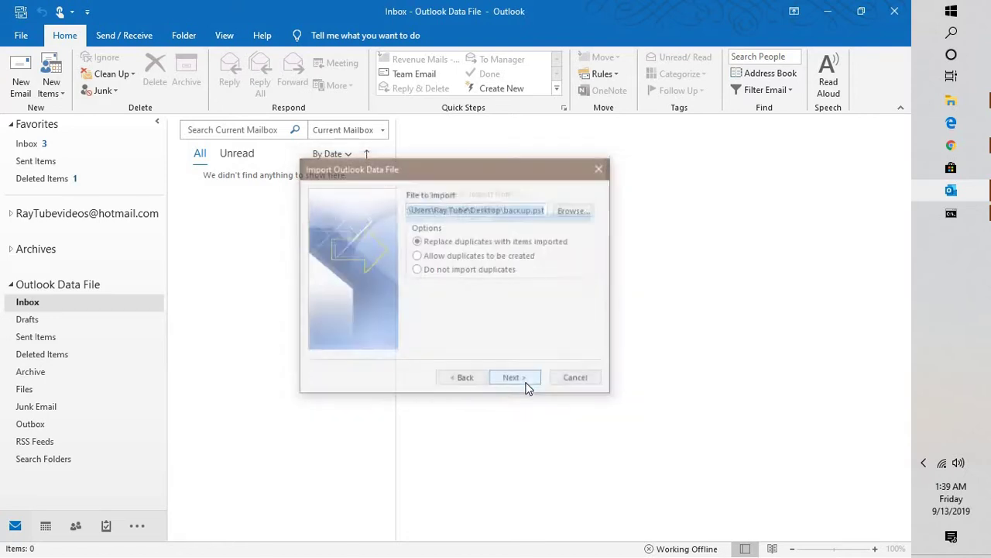
Import Outlook Exchange.pst from the Desktop into the same folder in Outlook Data File, including subfolders and without importing duplicates.
left_click(433, 276)
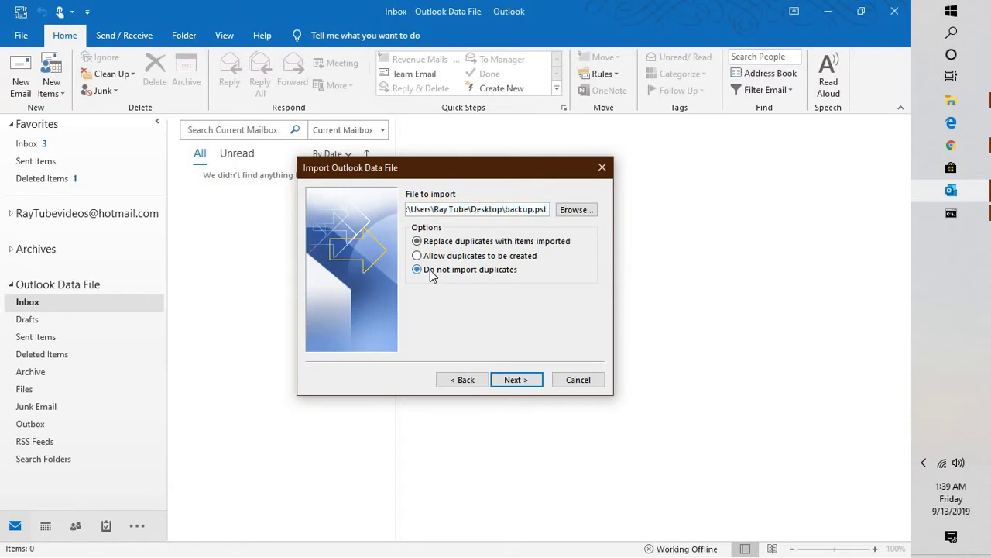
left_click(577, 211)
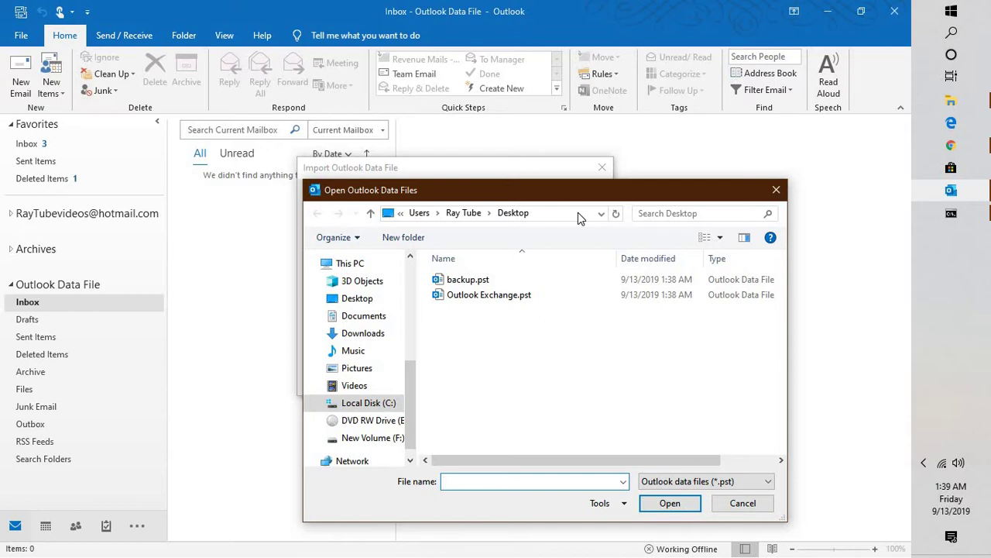
left_click(495, 299)
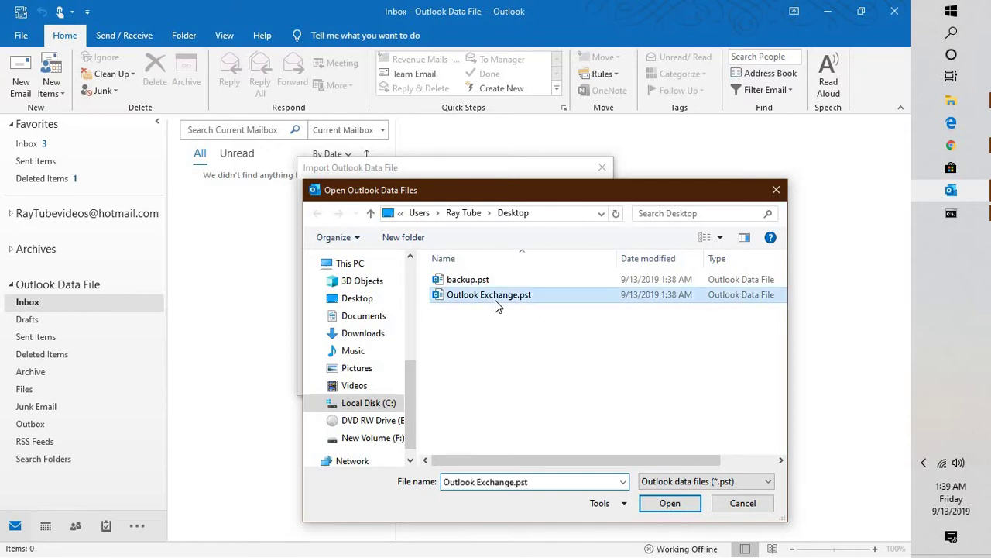
left_click(666, 505)
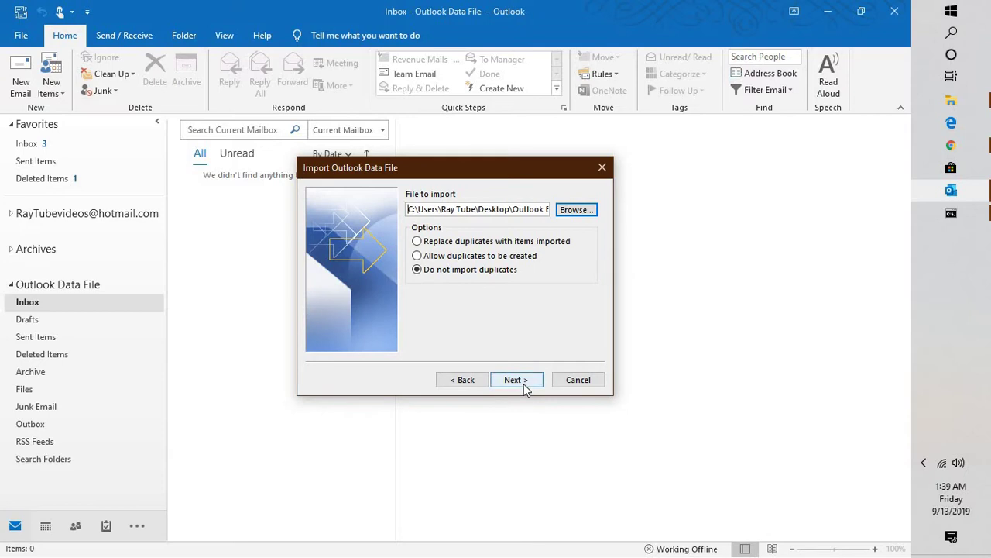
left_click(517, 380)
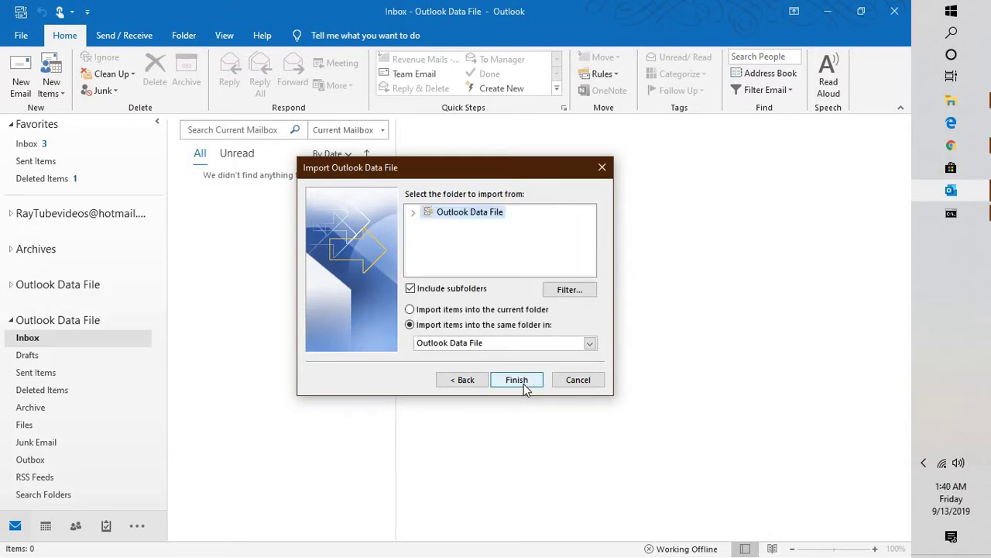
left_click(516, 379)
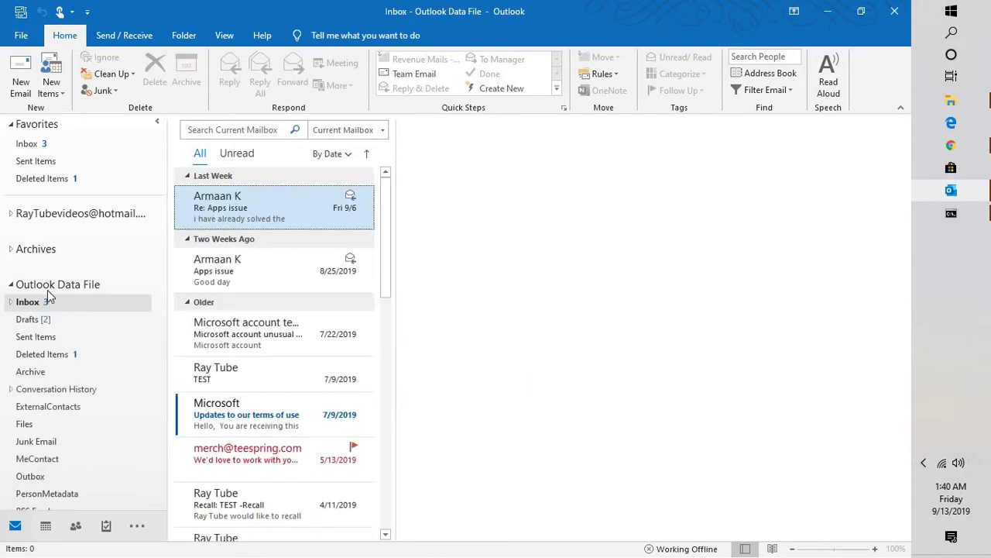